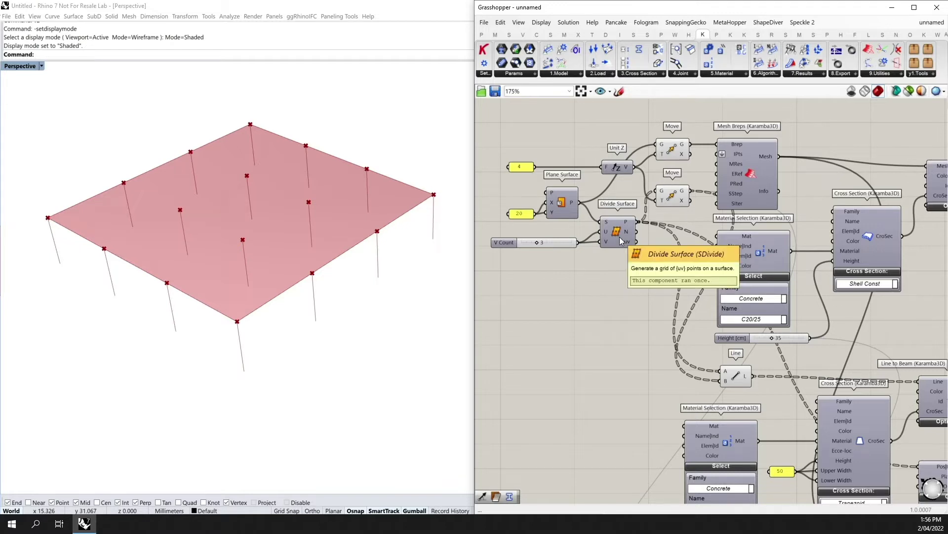
Highlight the column lines via the Line component, then bring up the Mesh Breps radial menu
click(737, 378)
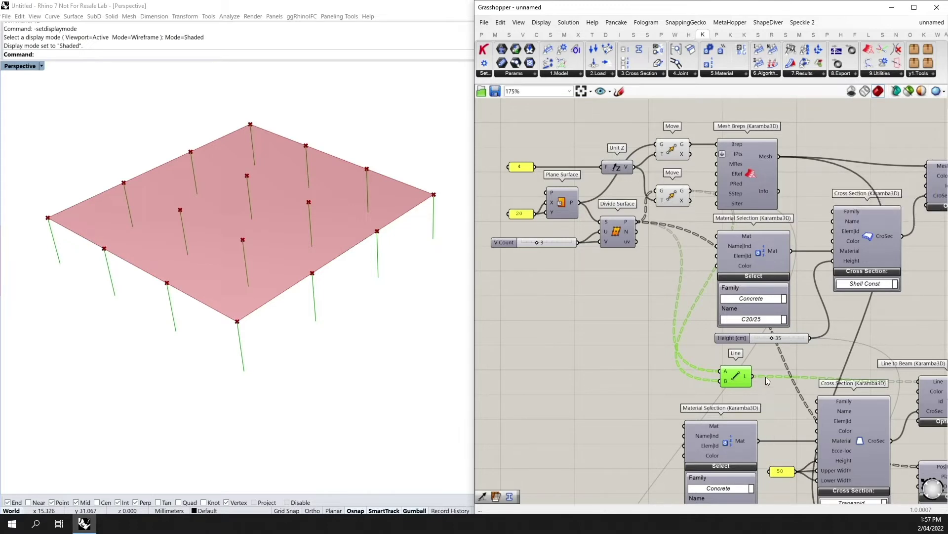
click(759, 162)
middle_click(758, 160)
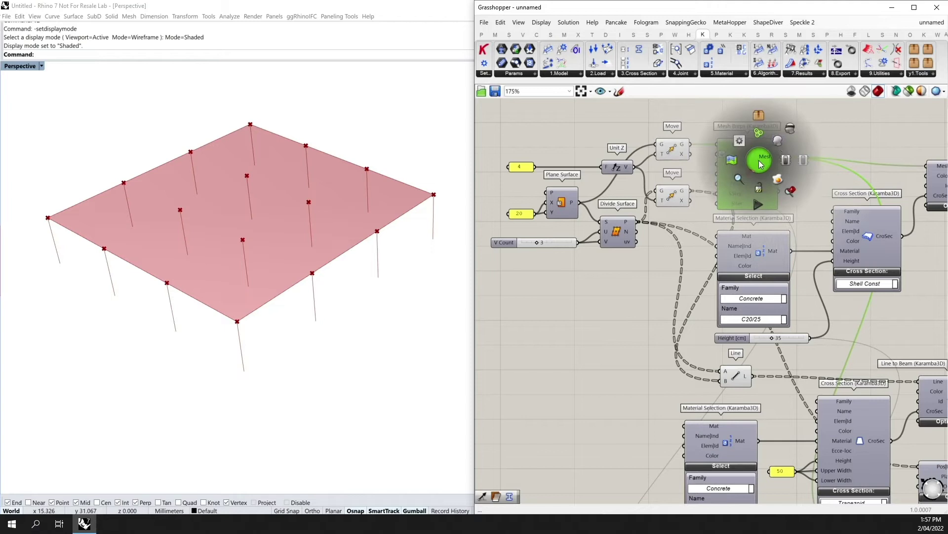
Turn on the Mesh Breps preview and inspect the triangulated slab mesh in the Rhino viewport
click(780, 140)
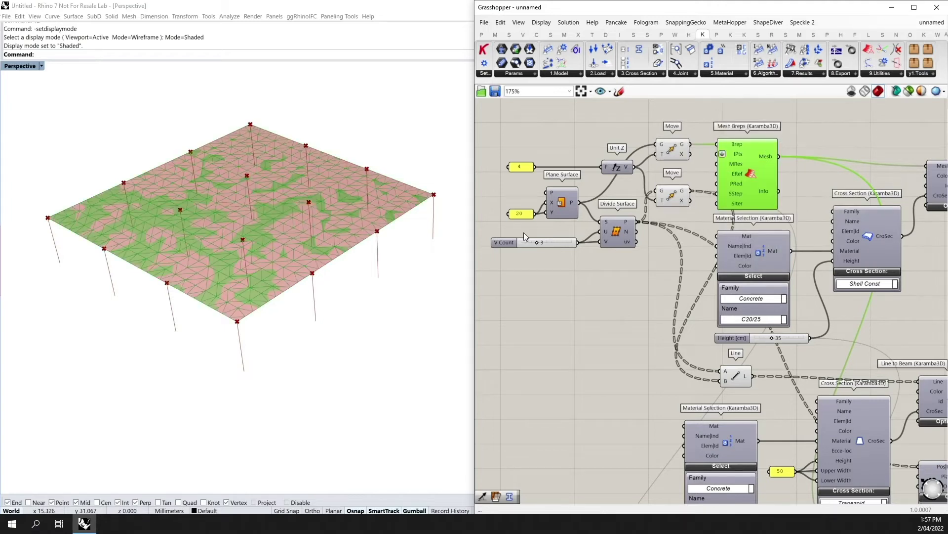
scroll(339, 235, up, 5)
shift+right_drag(283, 229, 305, 237)
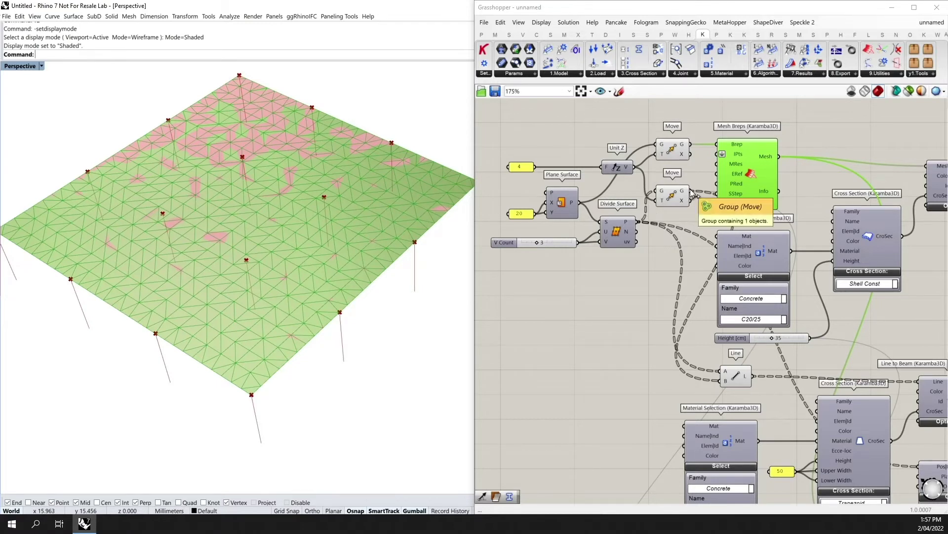
drag(691, 190, 719, 155)
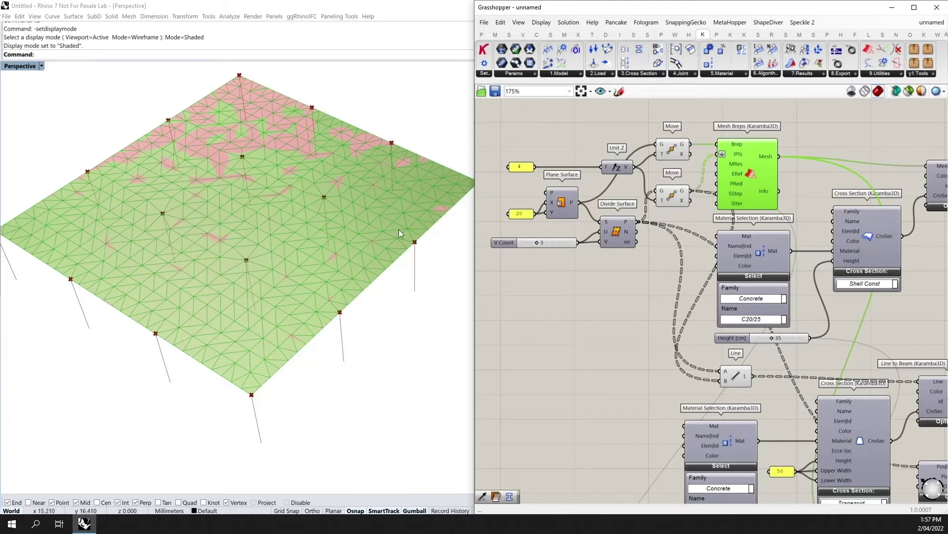
click(816, 177)
right_drag(828, 177, 725, 176)
mouse_move(867, 182)
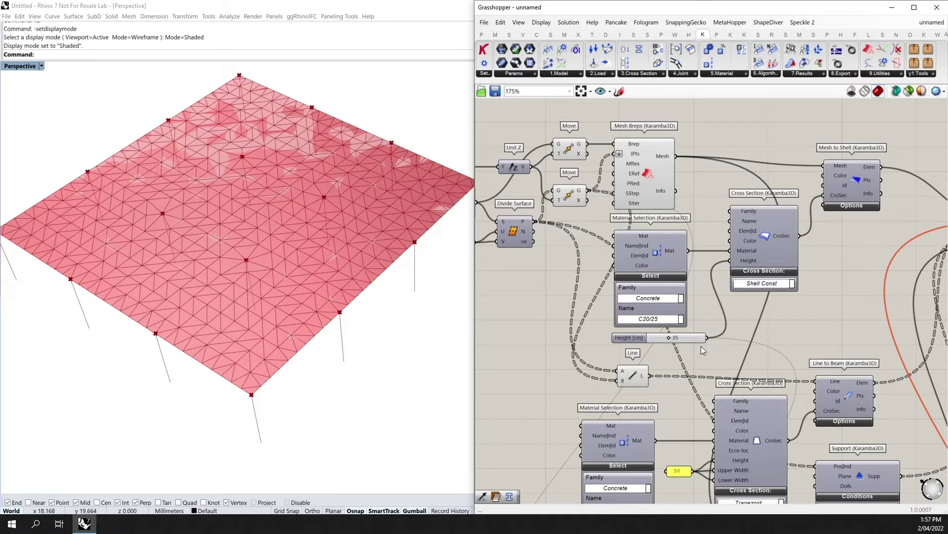
mouse_move(696, 338)
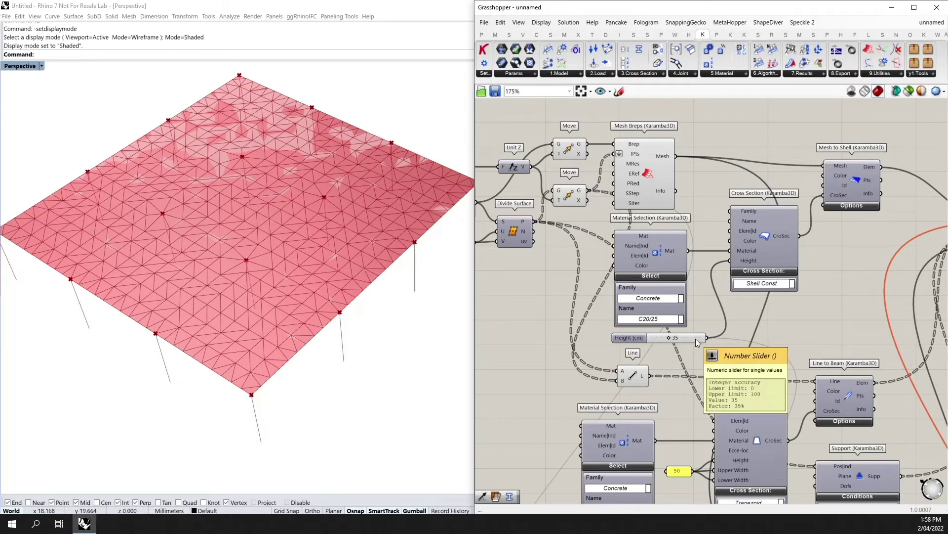
right_drag(696, 339, 682, 213)
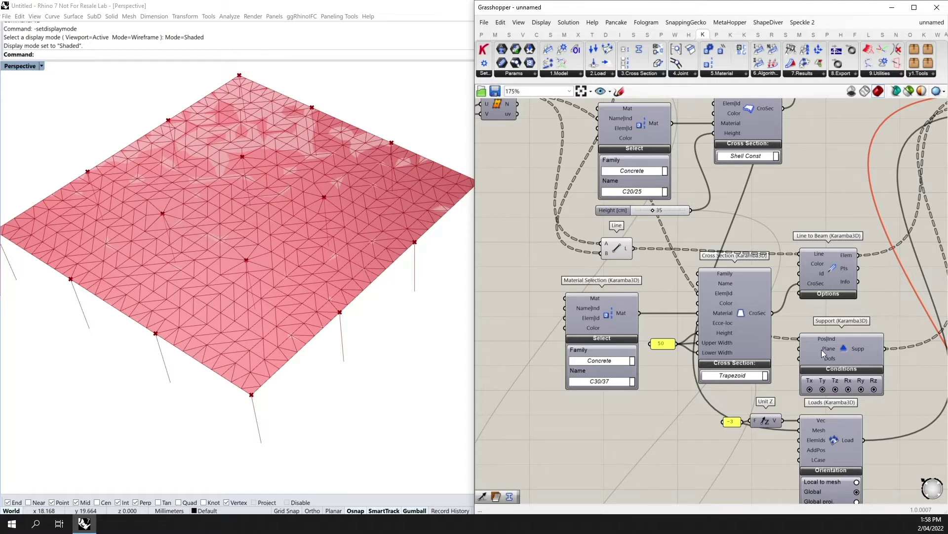
right_drag(548, 197, 575, 247)
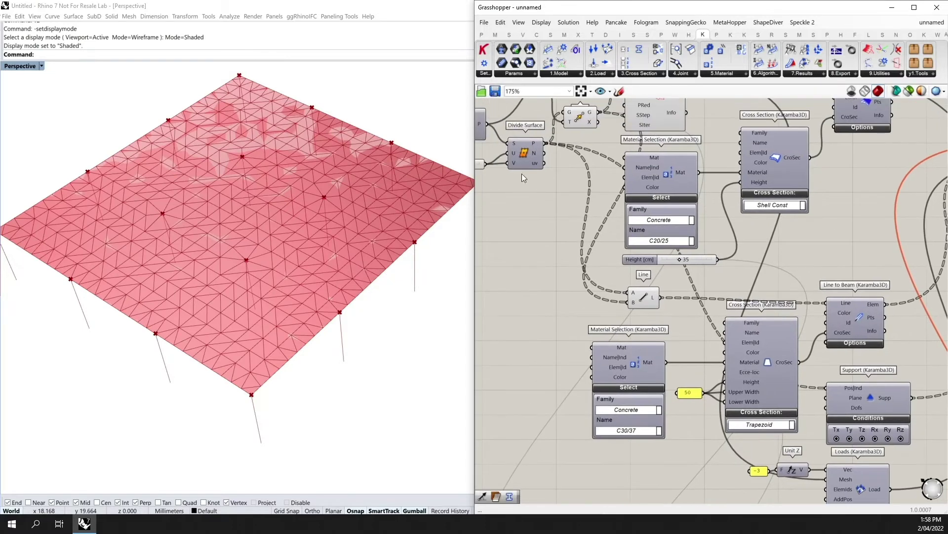
click(531, 147)
middle_click(529, 150)
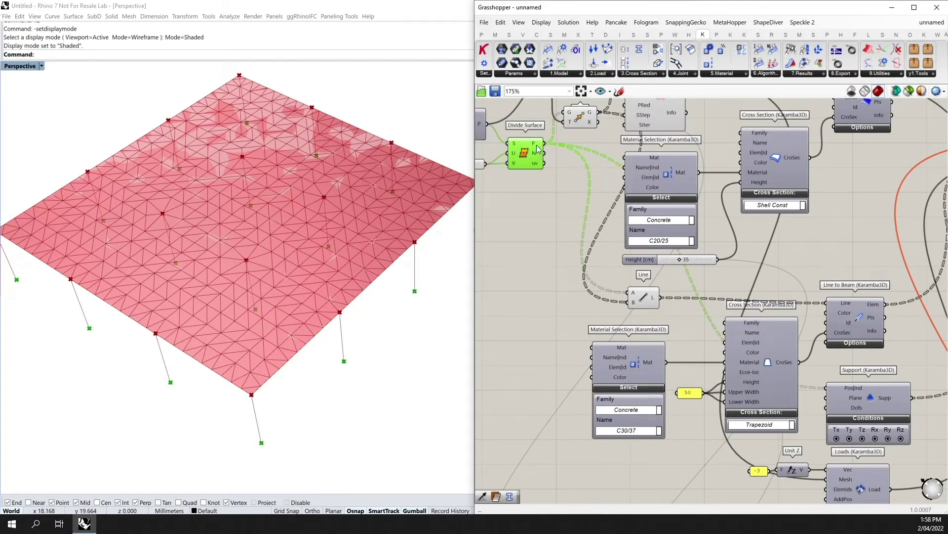
mouse_move(538, 148)
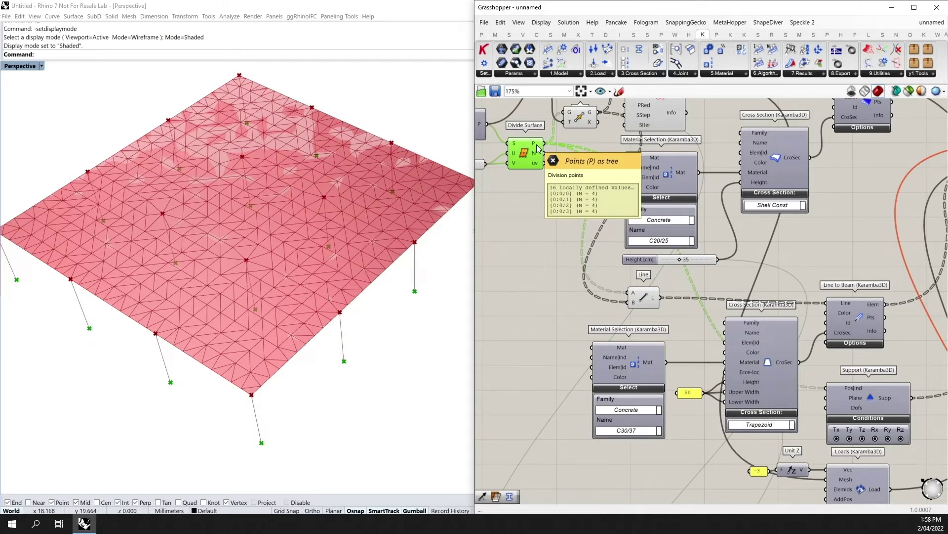
middle_click(539, 149)
click(557, 122)
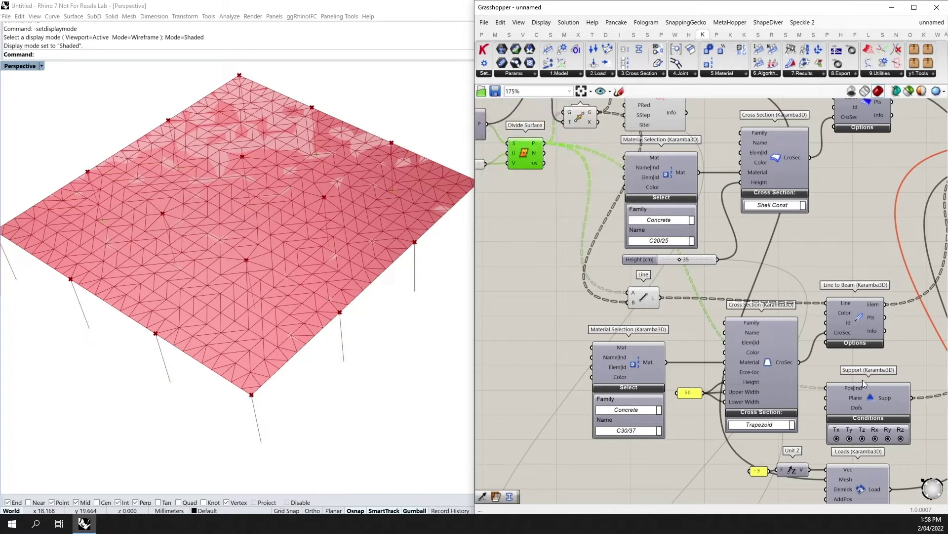
right_drag(872, 458, 841, 345)
click(823, 360)
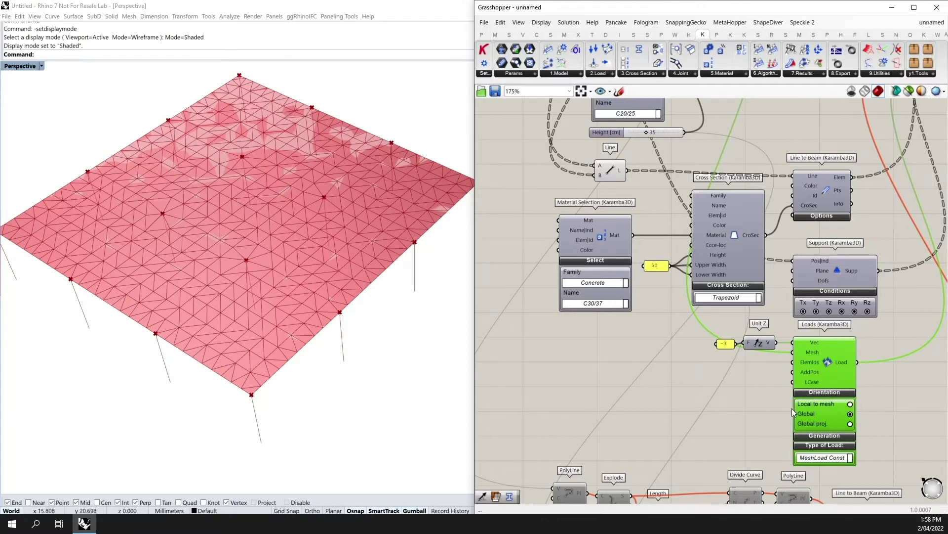
Expand the Loads Generation section to show Point loads and Line loads, zooming the canvas to 149%
click(755, 383)
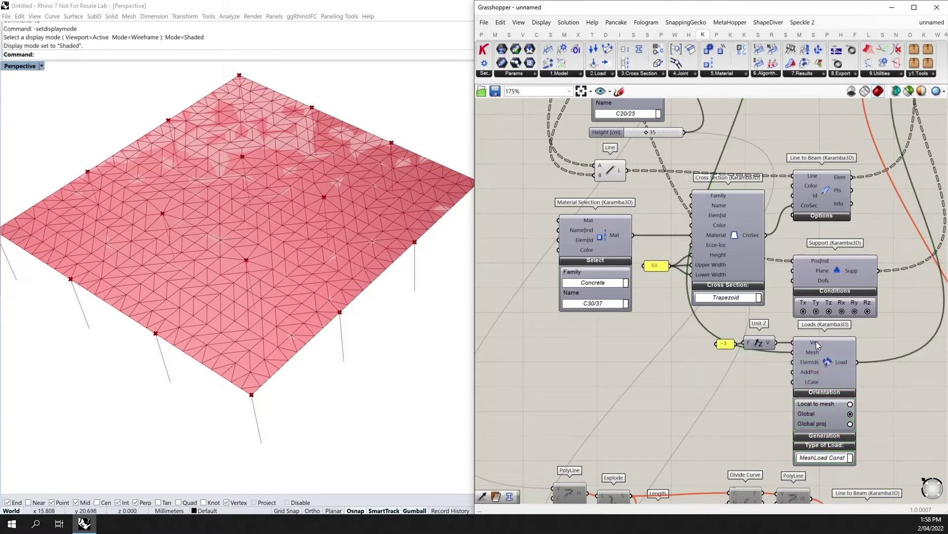
mouse_move(816, 341)
click(847, 437)
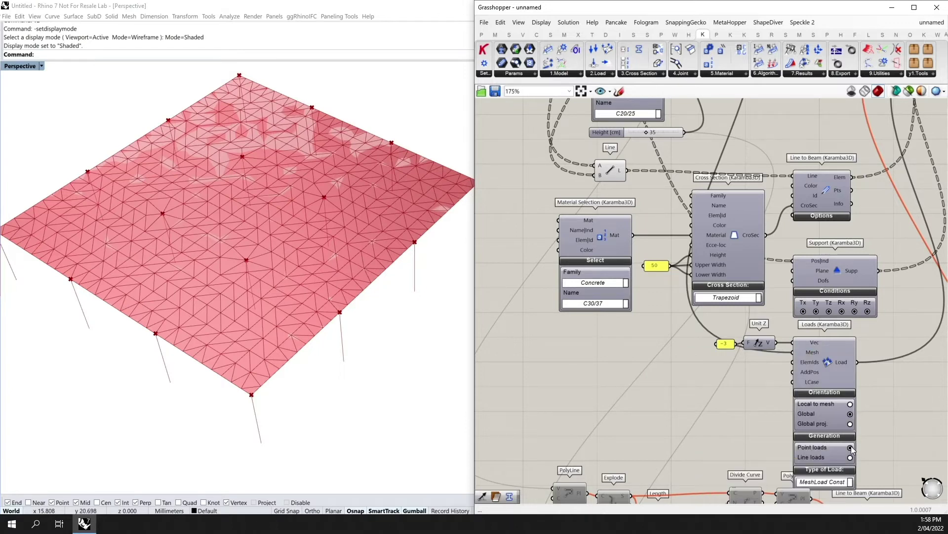
right_drag(898, 327, 713, 424)
scroll(753, 384, down, 1)
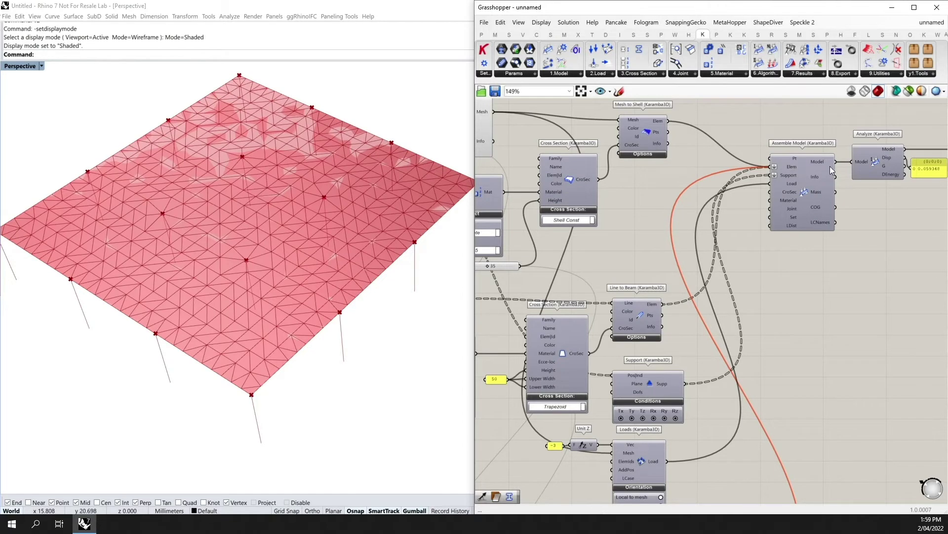
Enable preview on Model View, Beam View and Shell View to show the coloured analysis results
mouse_move(832, 166)
right_drag(824, 170, 561, 189)
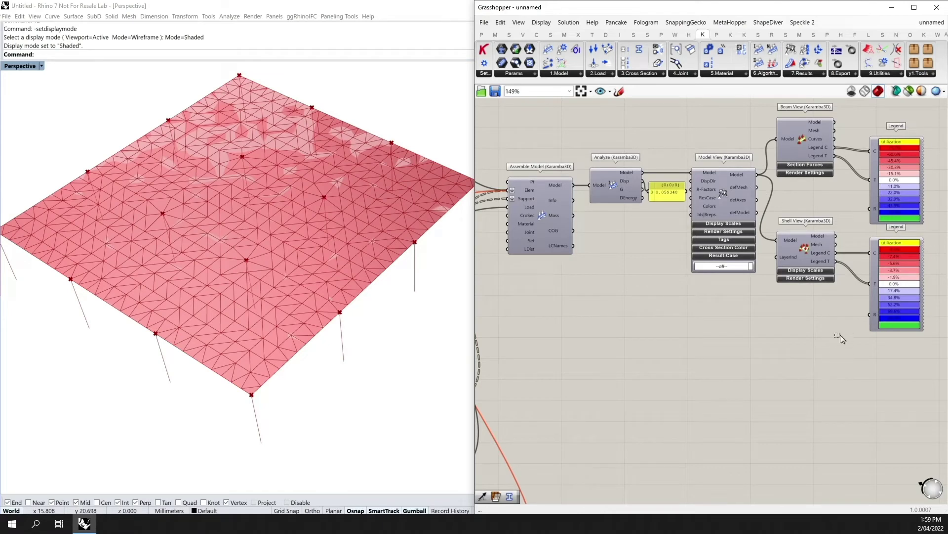
drag(840, 334, 715, 126)
middle_click(746, 143)
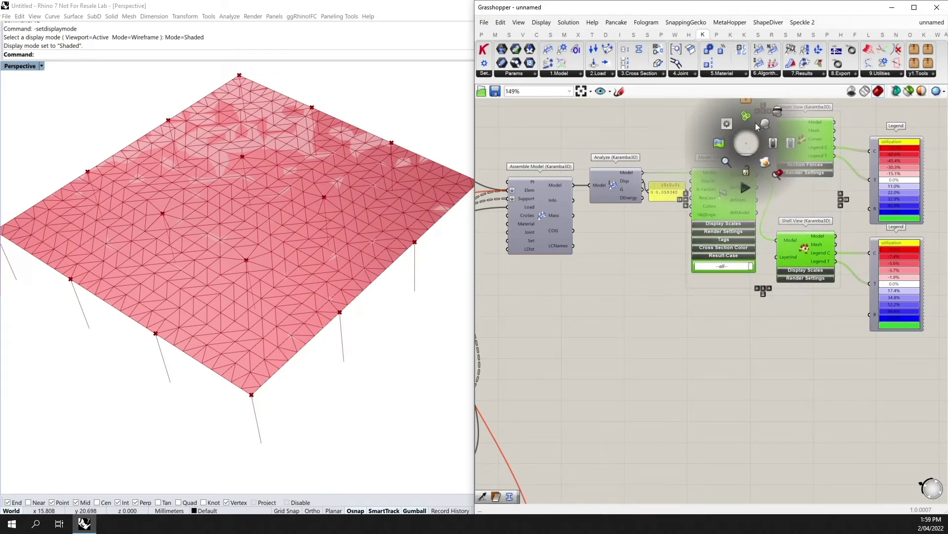
click(764, 123)
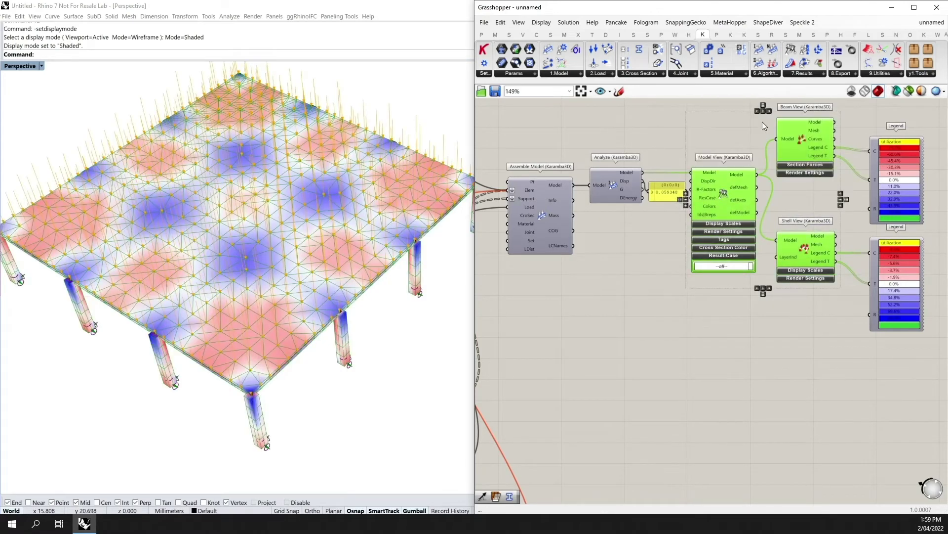
click(730, 129)
Orbit the Rhino view to see the slab from lower and expand Model View's Display Scales
right_drag(600, 238, 624, 239)
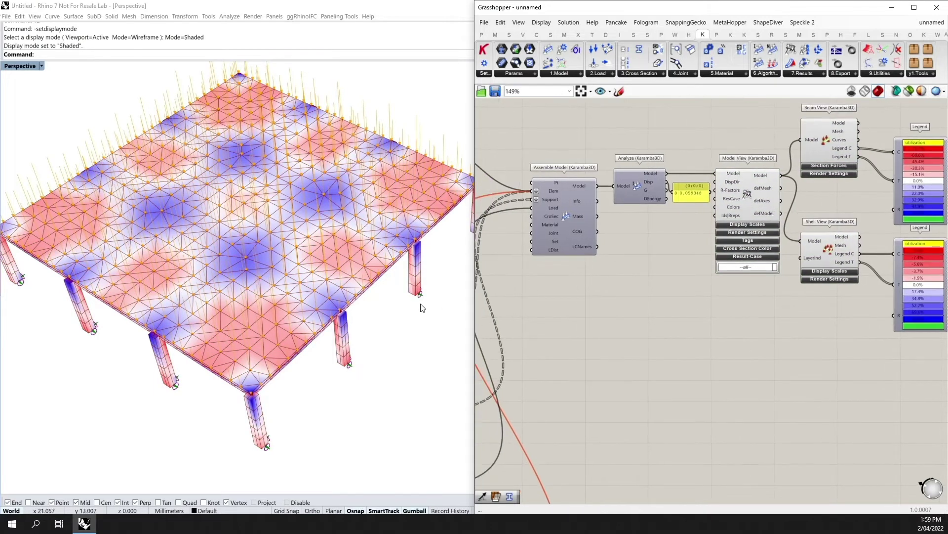
right_drag(423, 307, 339, 290)
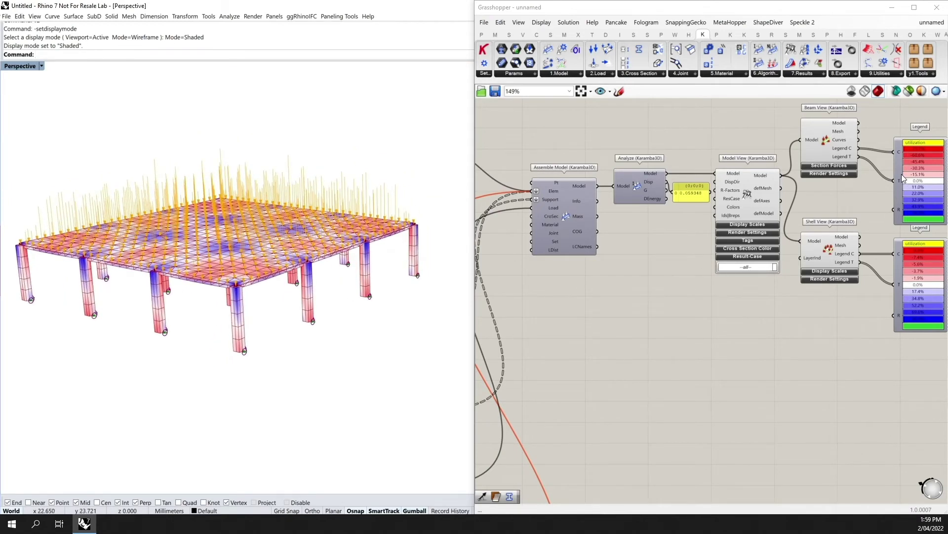
click(752, 226)
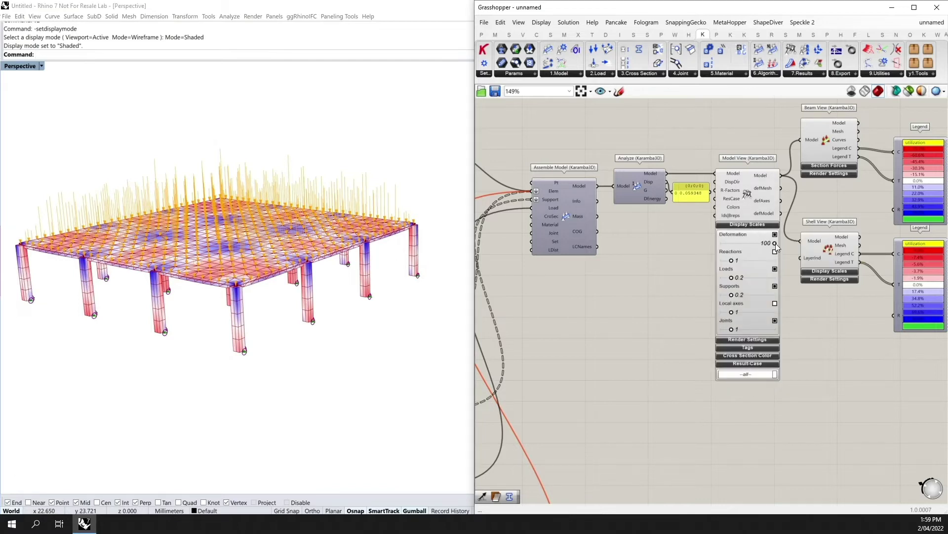
Move the Deformation scale to 0, up to 500, then back down to 0
mouse_move(775, 243)
mouse_down()
mouse_move(714, 247)
mouse_move(810, 251)
mouse_move(774, 244)
mouse_up()
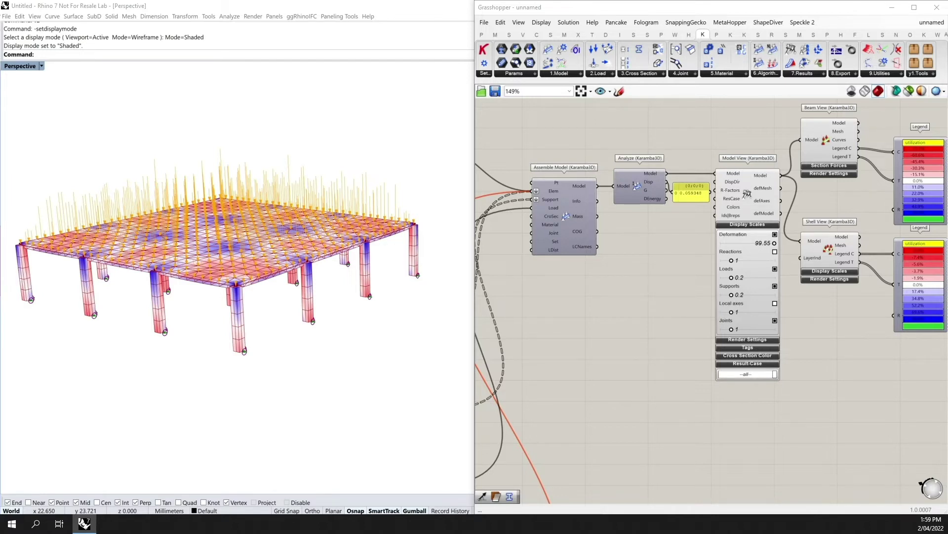
drag(774, 243, 736, 336)
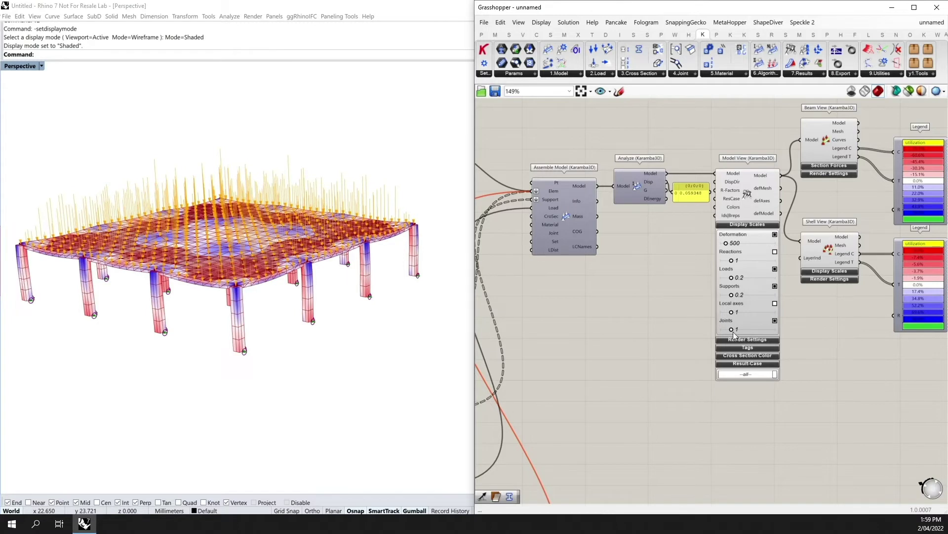
mouse_move(727, 245)
mouse_down()
mouse_move(746, 246)
mouse_move(722, 245)
mouse_up()
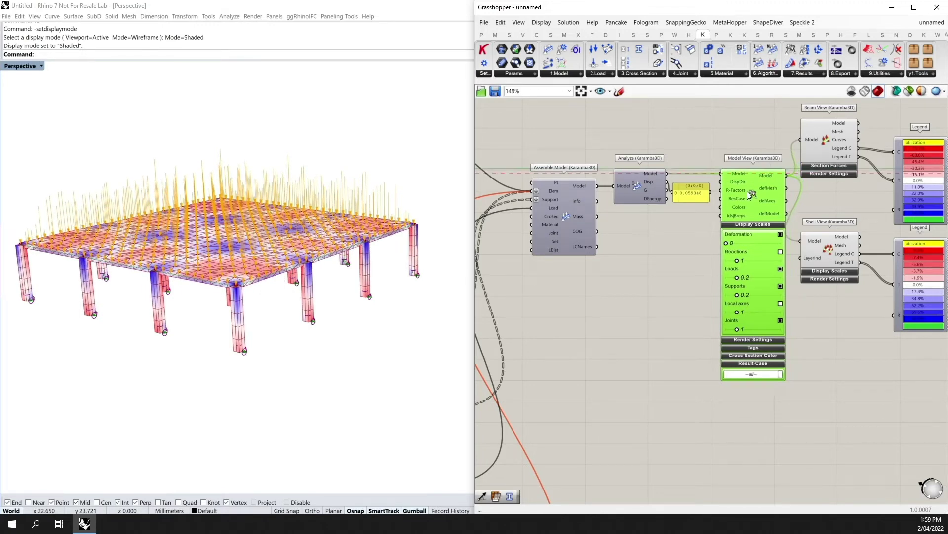
Change the rib width value from 50 to 20
right_drag(600, 298, 718, 269)
mouse_move(560, 369)
right_down()
mouse_move(620, 344)
mouse_move(688, 290)
right_up()
right_drag(526, 321, 579, 308)
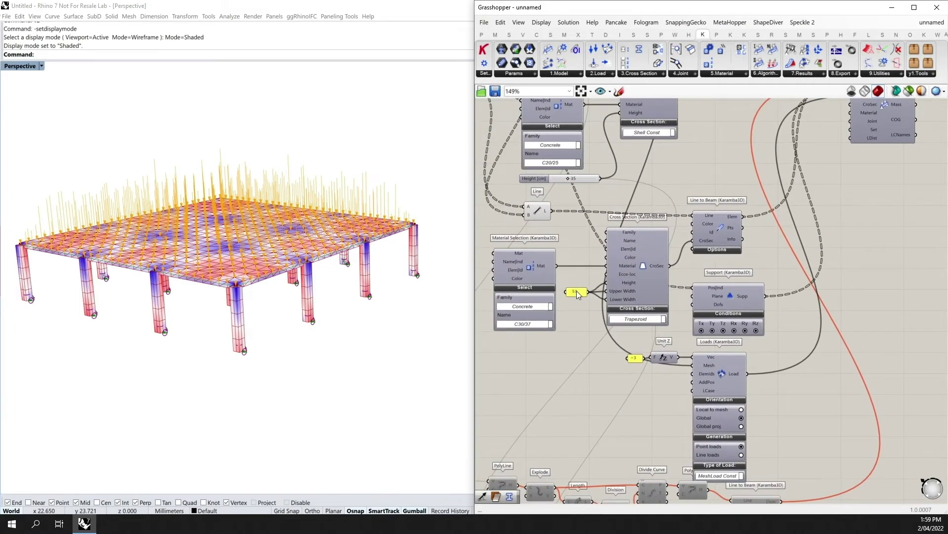
double_click(576, 291)
text(20)
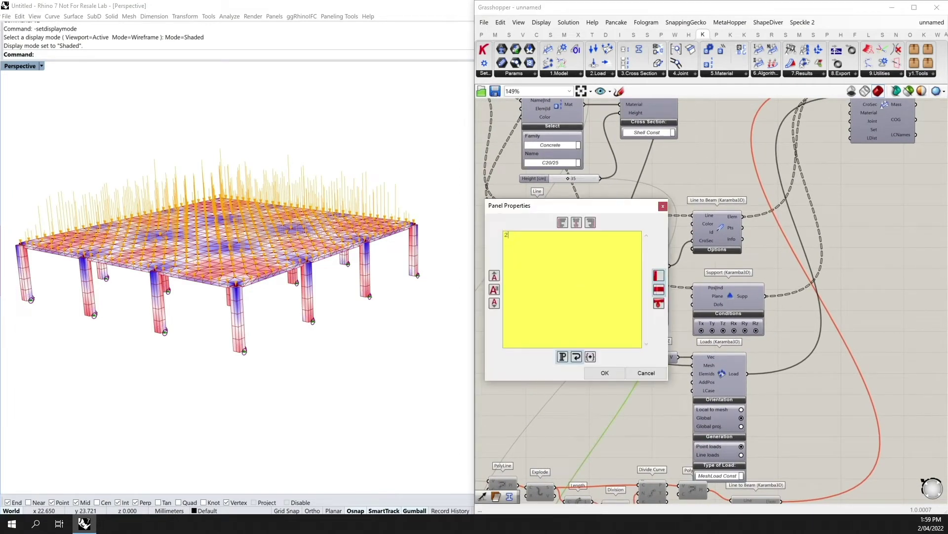
click(597, 375)
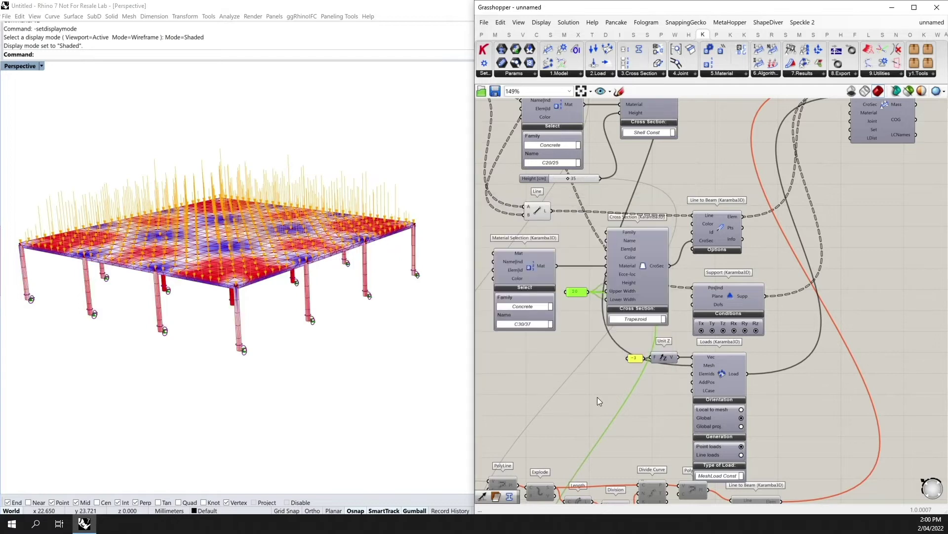
Set the trapezoid column cross-section width from 20 to 50
double_click(581, 293)
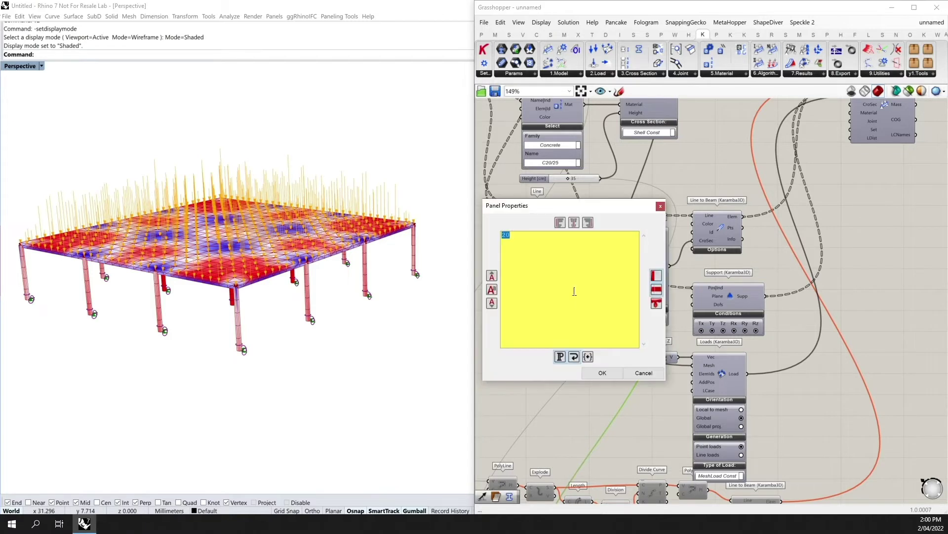
text(50)
click(613, 373)
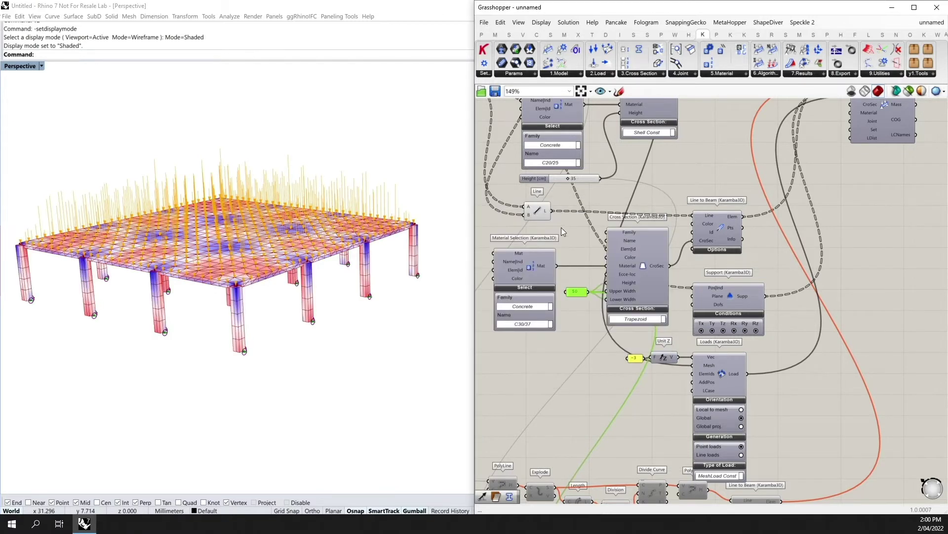
right_drag(561, 227, 677, 260)
right_drag(502, 173, 567, 242)
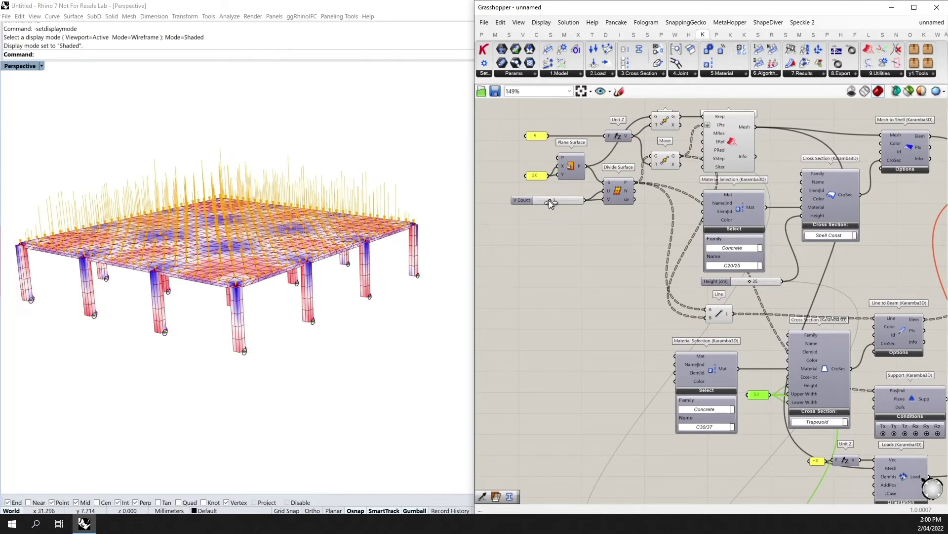
Lower V Count from 3 to 2, then raise it to 5 for more bays and columns
drag(550, 200, 546, 200)
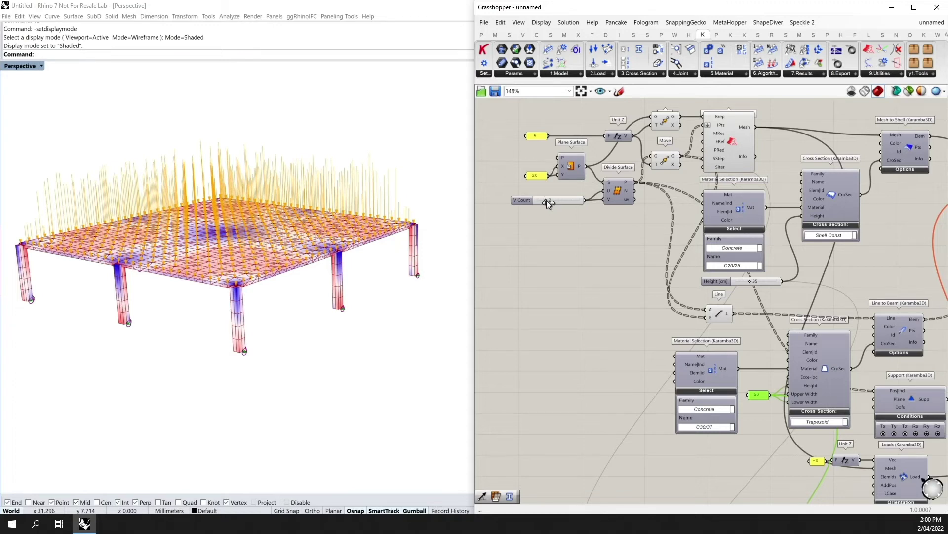
mouse_move(546, 200)
mouse_down()
mouse_move(564, 200)
mouse_move(550, 199)
mouse_up()
right_drag(754, 212, 639, 256)
scroll(639, 256, down, 1)
right_drag(859, 298, 629, 265)
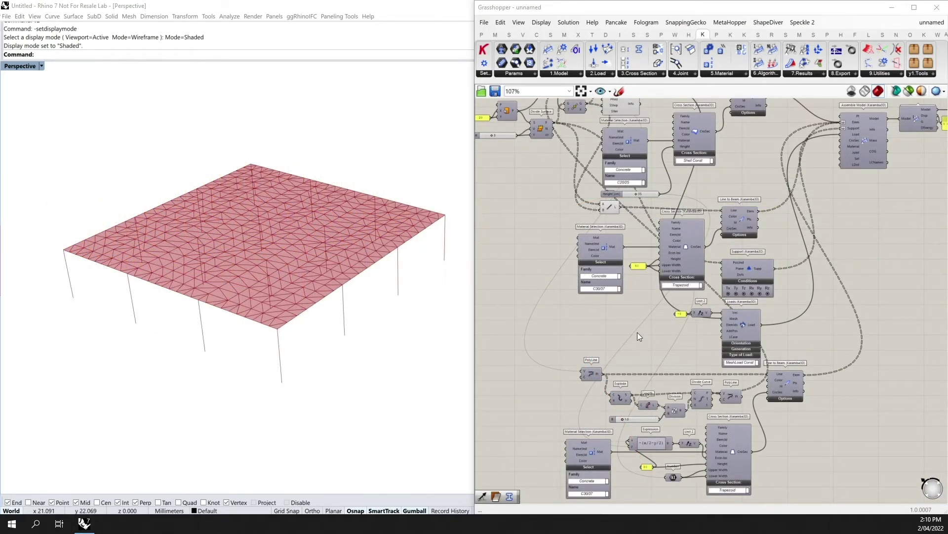
Show the rib polylines in the preview and nudge the rib Line to Beam component right
click(592, 375)
middle_click(592, 377)
click(608, 352)
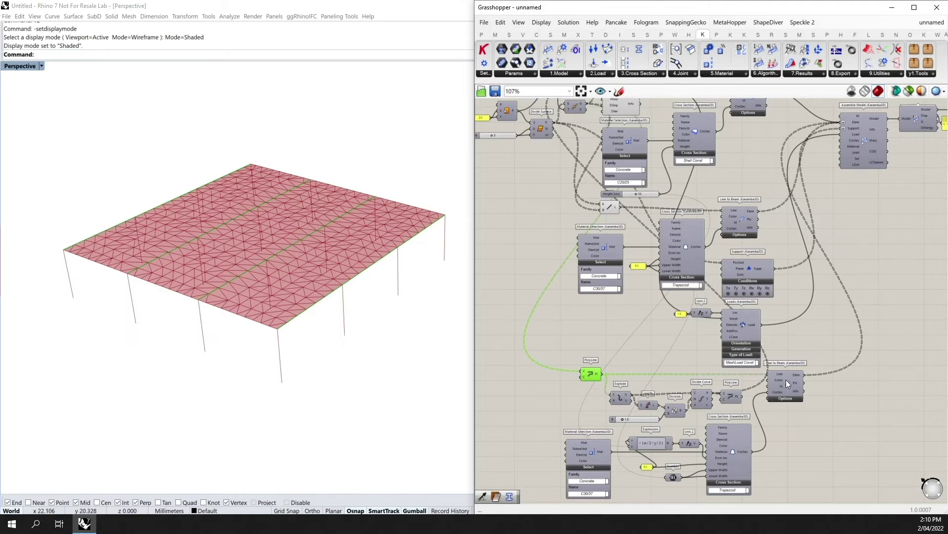
drag(787, 380, 793, 380)
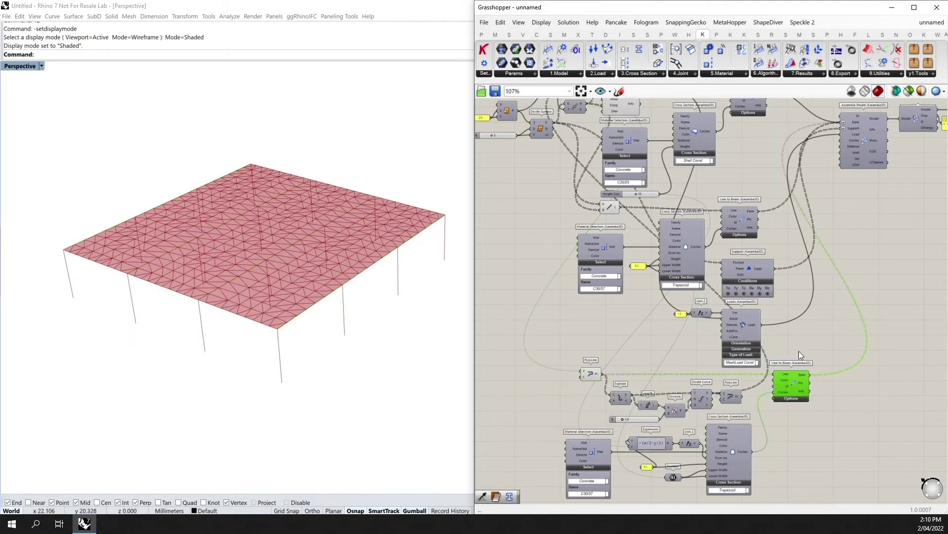
right_drag(867, 159, 575, 222)
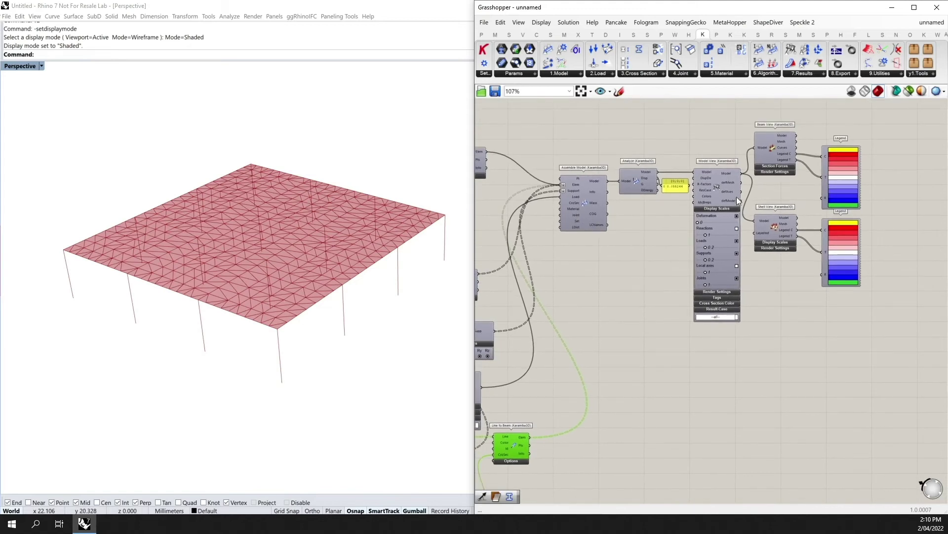
Preview the Model, Beam and Shell View results and exaggerate deformation to 3986.64
drag(801, 310, 722, 149)
middle_click(721, 149)
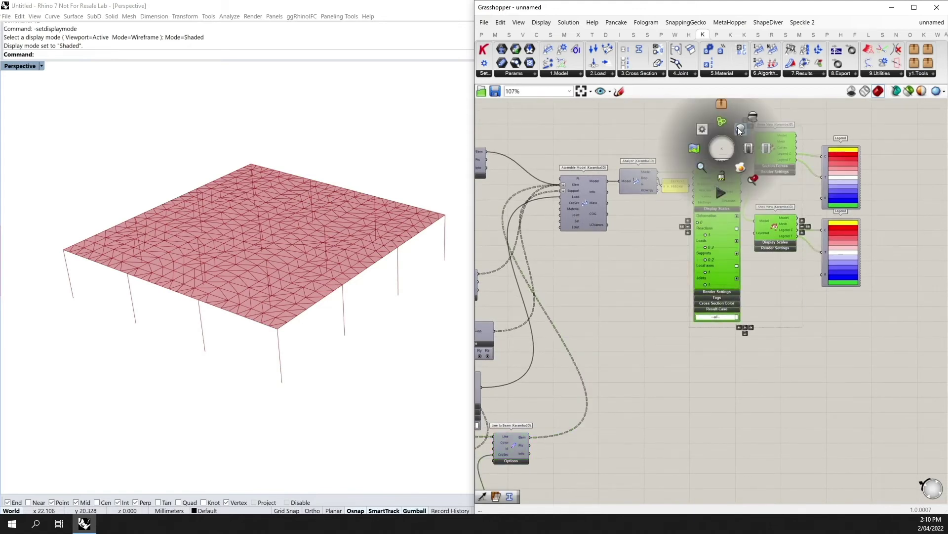
click(738, 127)
click(711, 130)
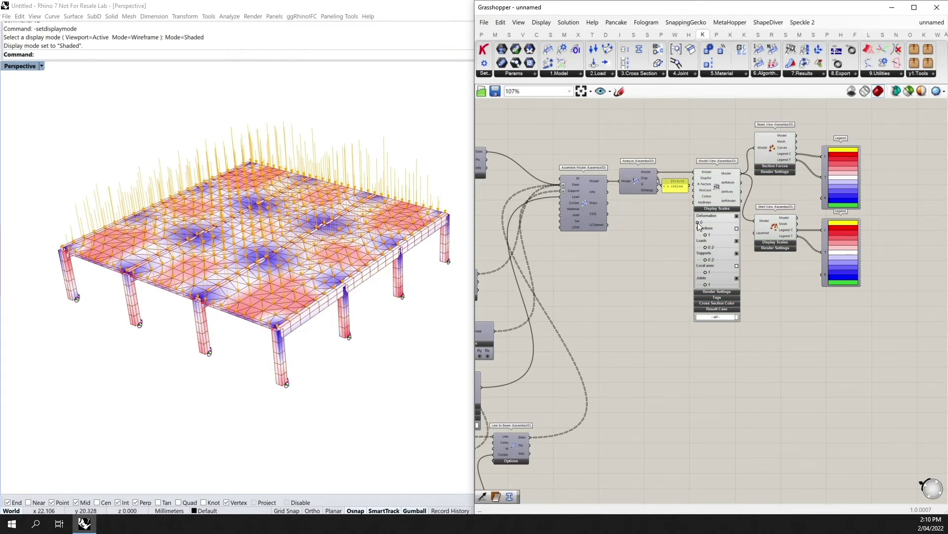
drag(698, 223, 729, 221)
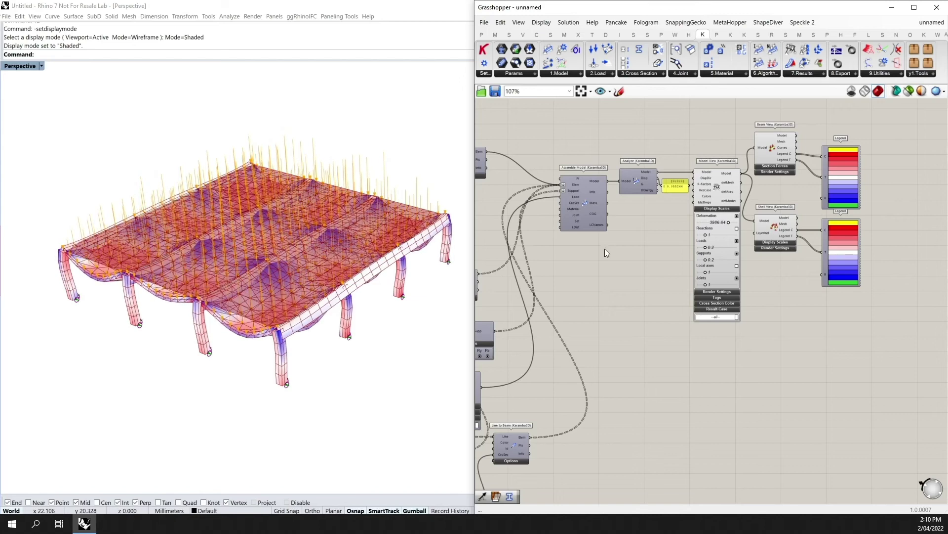
right_drag(218, 321, 240, 276)
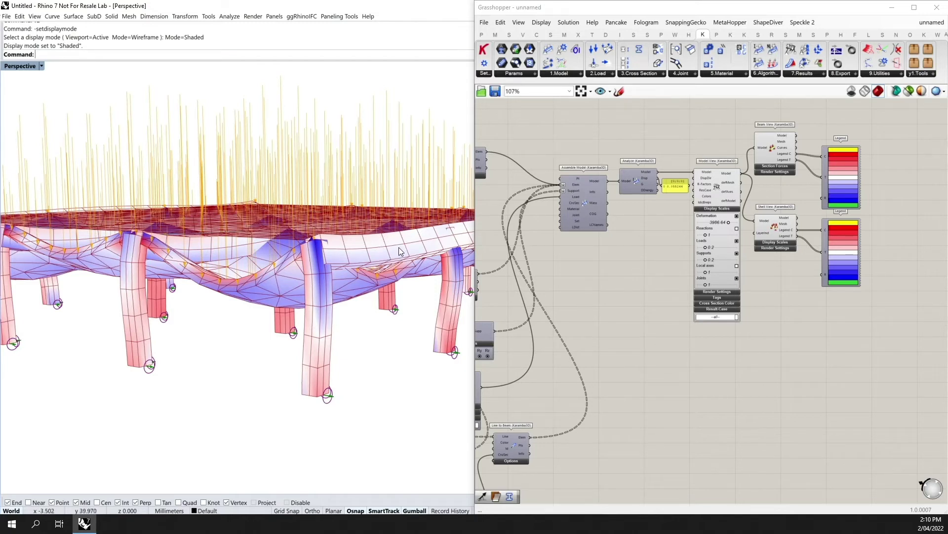
Trace the ribs through Explode to Divide Curve and show its division points along the ribs
right_drag(509, 365, 553, 354)
scroll(580, 331, up, 4)
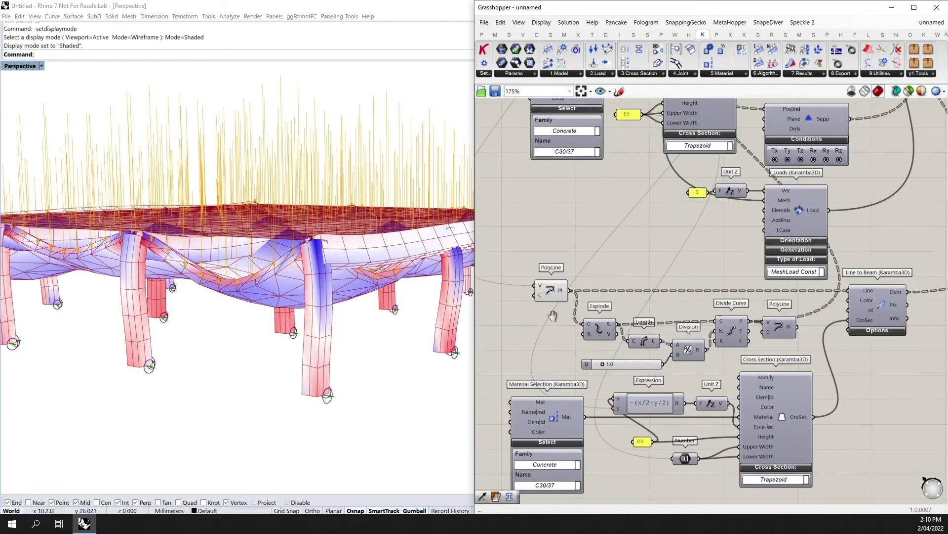
click(582, 299)
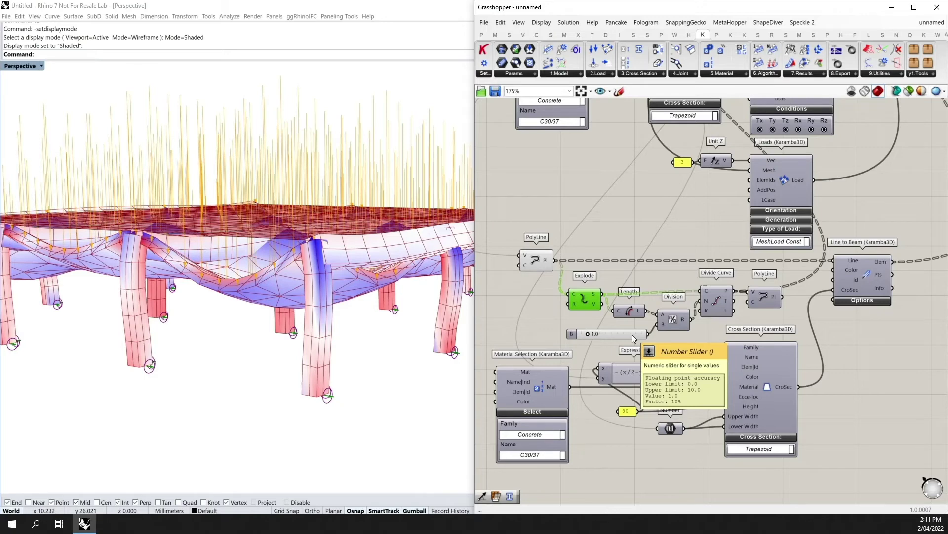
click(720, 300)
middle_click(720, 300)
right_drag(366, 227, 373, 298)
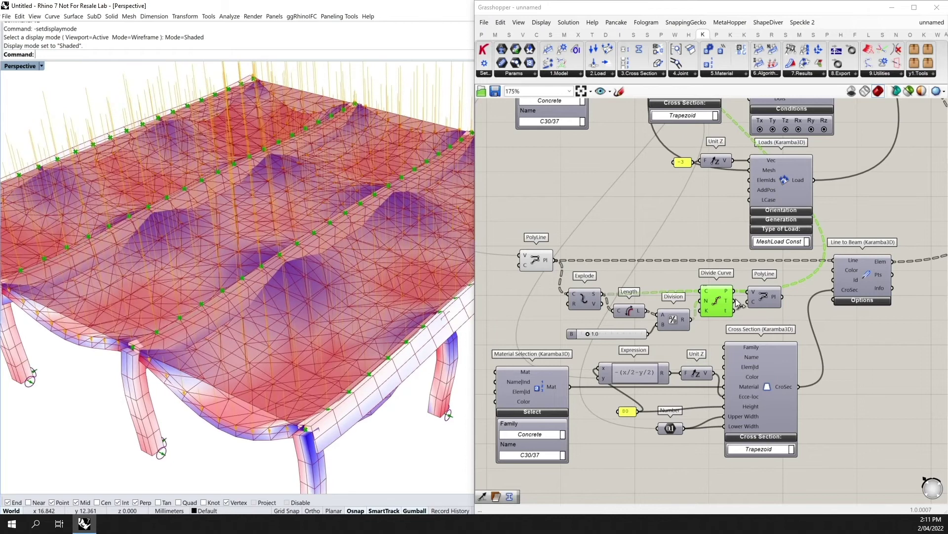
right_drag(733, 310, 719, 416)
Connect the division-point PolyLine's Pl output to the rib Line to Beam's Line input and view the deformed slab from the side
scroll(717, 415, down, 5)
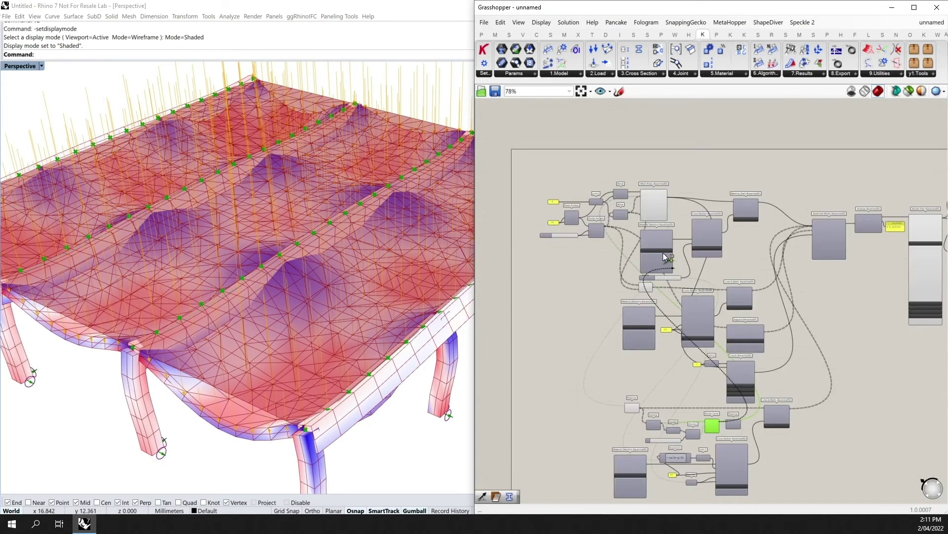
scroll(644, 200, up, 5)
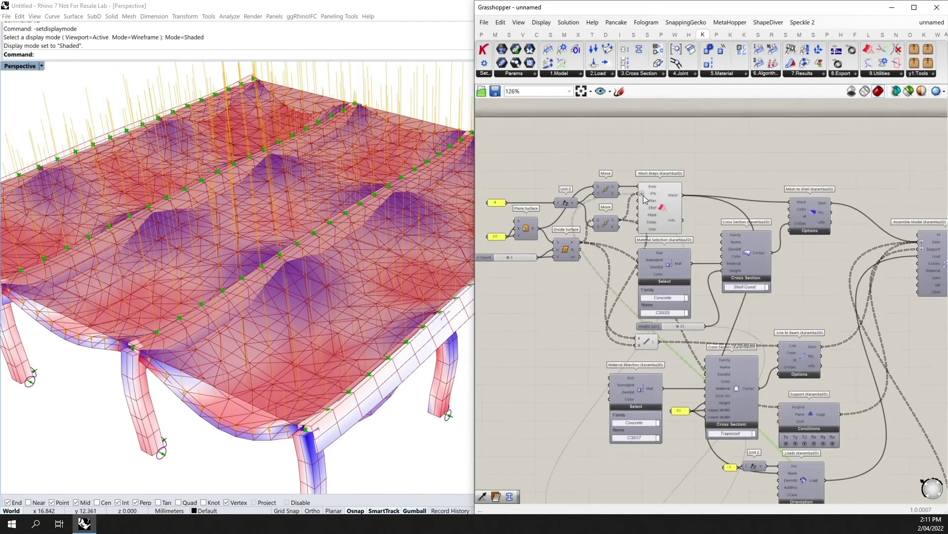
mouse_move(648, 196)
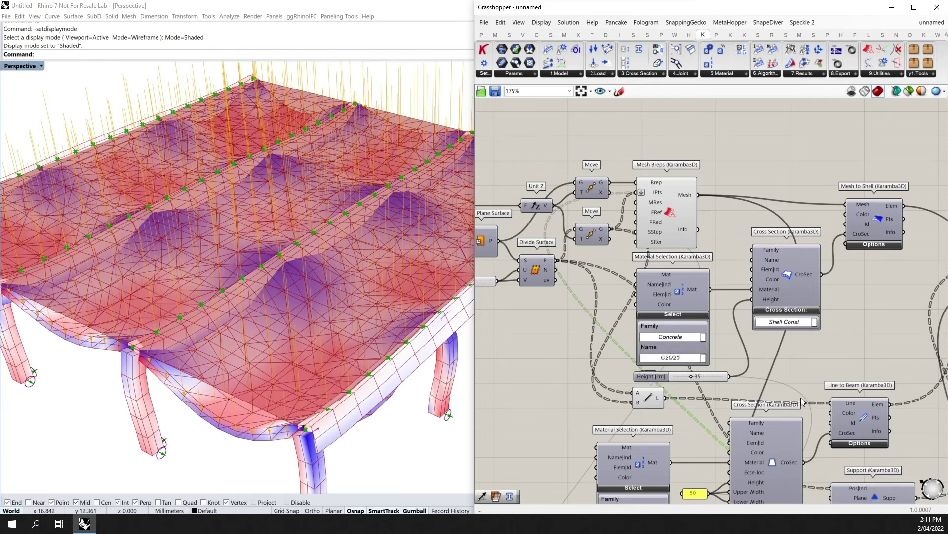
scroll(801, 402, down, 10)
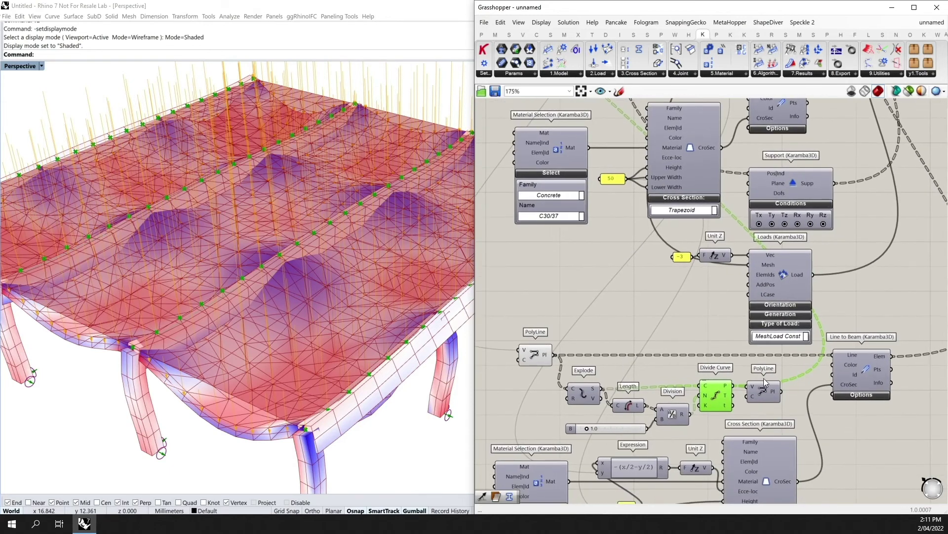
click(780, 394)
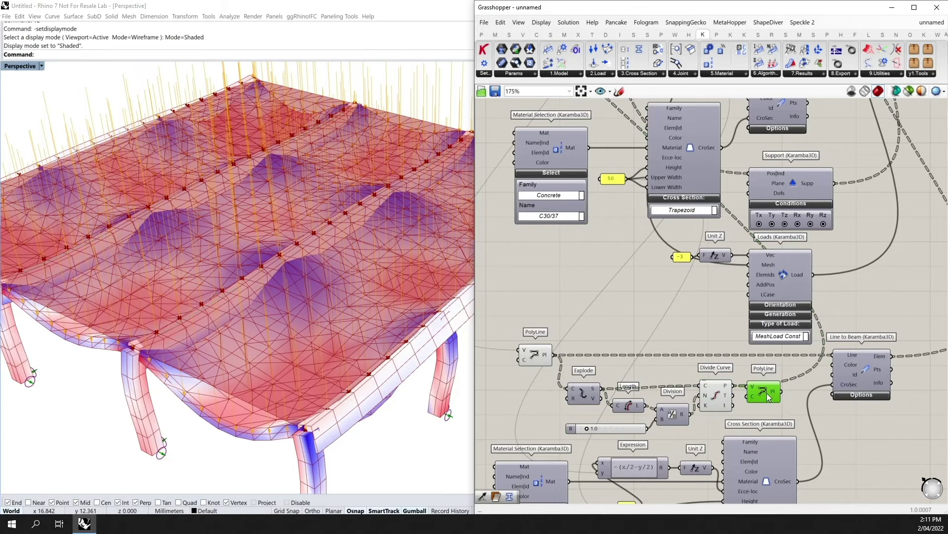
drag(782, 391, 840, 352)
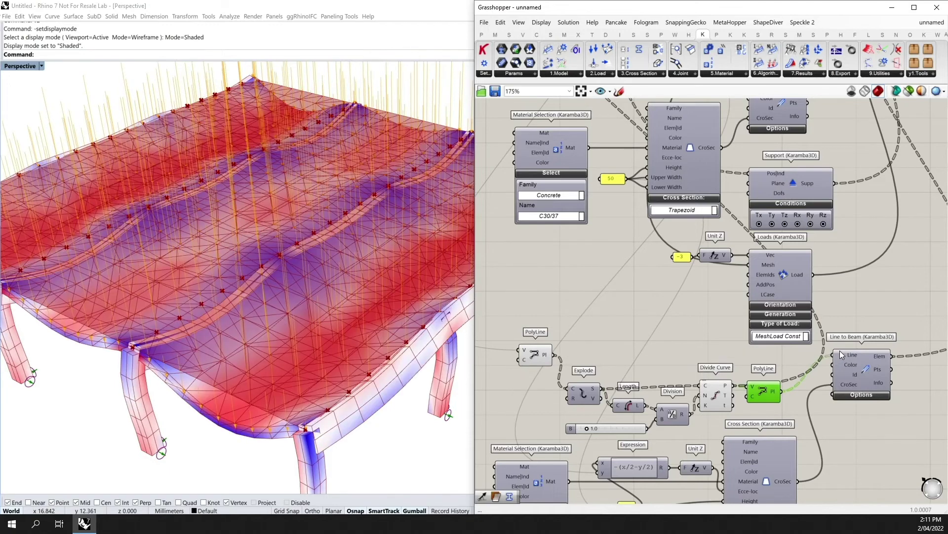
right_drag(189, 354, 202, 325)
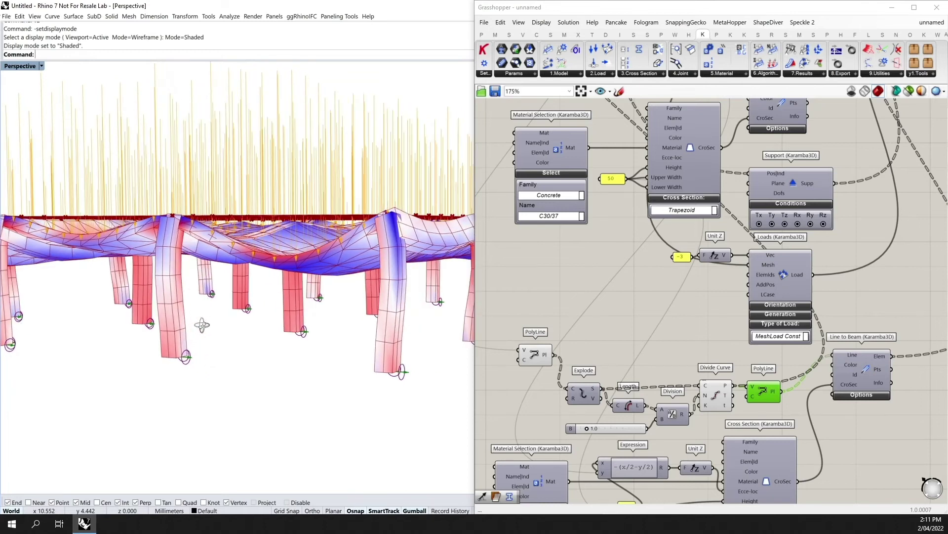
right_drag(202, 324, 202, 326)
right_drag(606, 325, 615, 254)
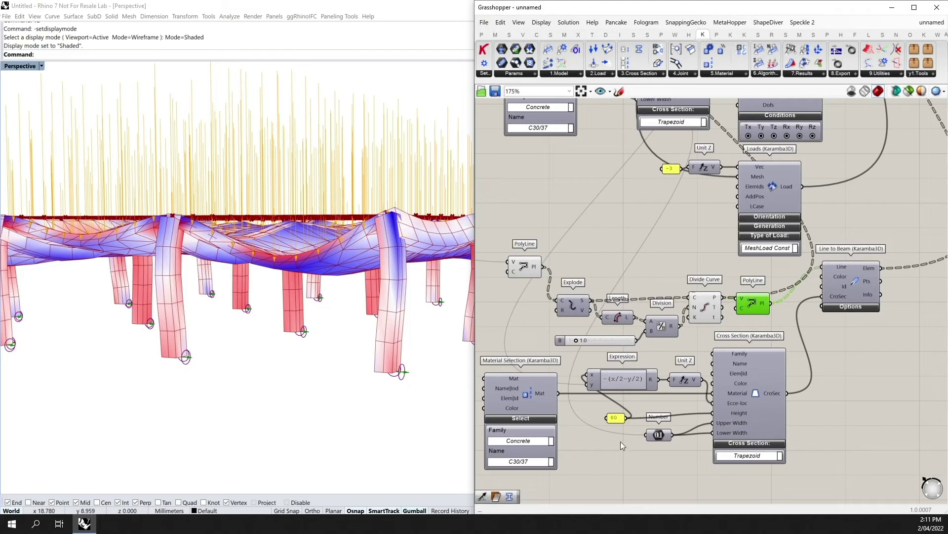
drag(615, 419, 615, 414)
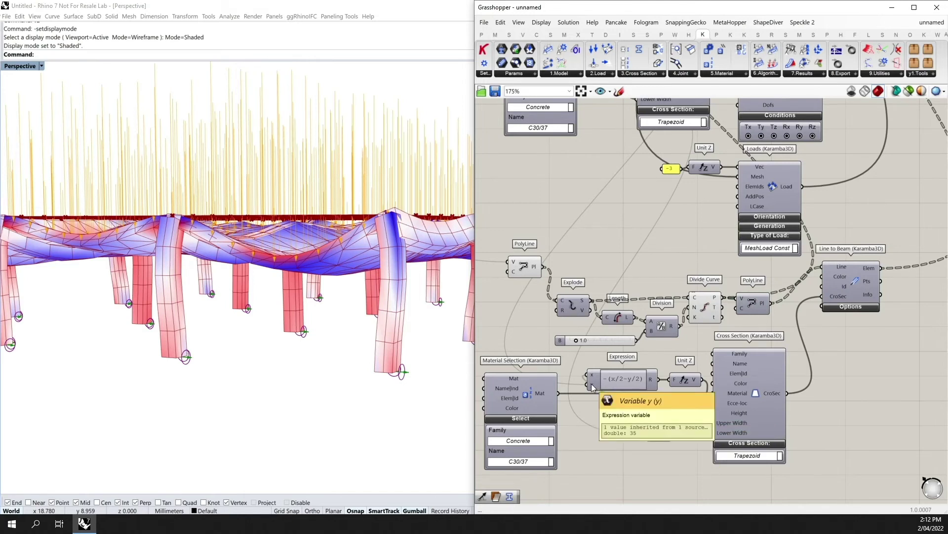
right_drag(607, 203, 617, 310)
scroll(609, 294, down, 1)
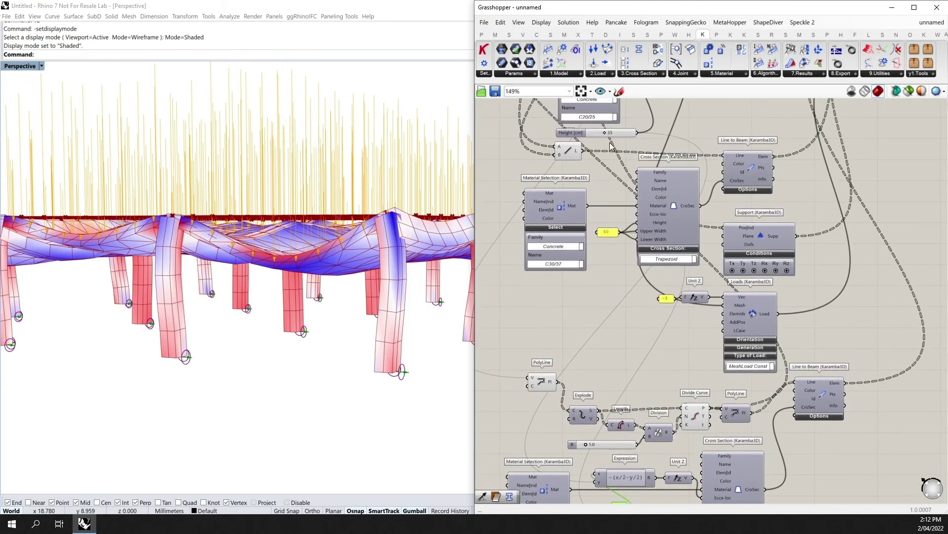
click(627, 131)
right_drag(651, 478, 648, 450)
scroll(620, 408, up, 3)
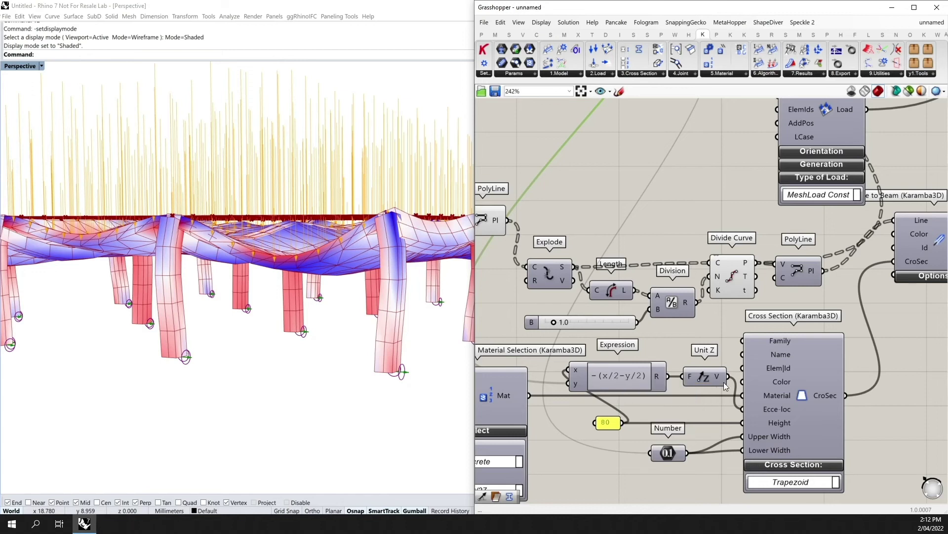
Lower the Height [cm] slider to 34 and view the deflected slab, columns and ribs from above
mouse_move(716, 379)
mouse_move(782, 413)
right_drag(615, 332, 623, 378)
scroll(630, 317, down, 1)
right_drag(622, 149, 646, 311)
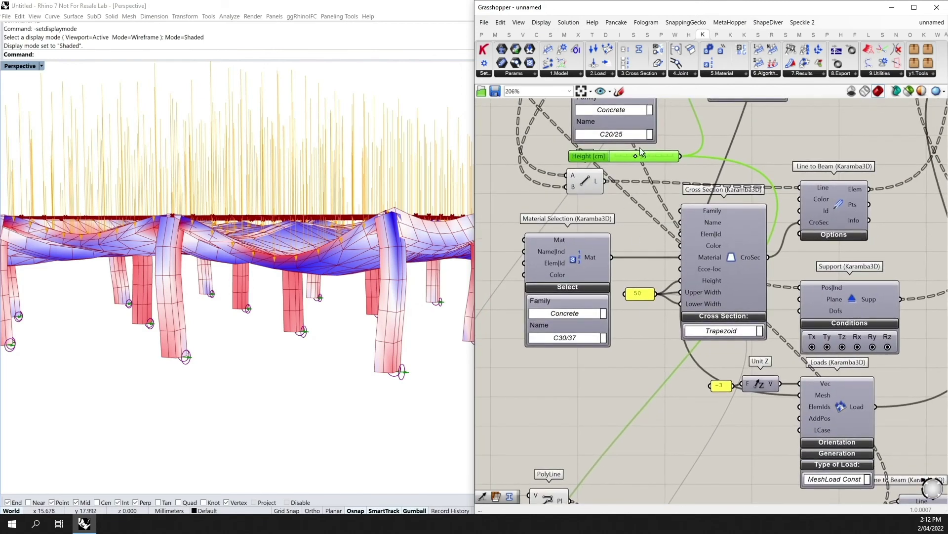
mouse_move(641, 158)
mouse_down()
mouse_move(631, 159)
mouse_move(661, 156)
mouse_move(635, 157)
mouse_up()
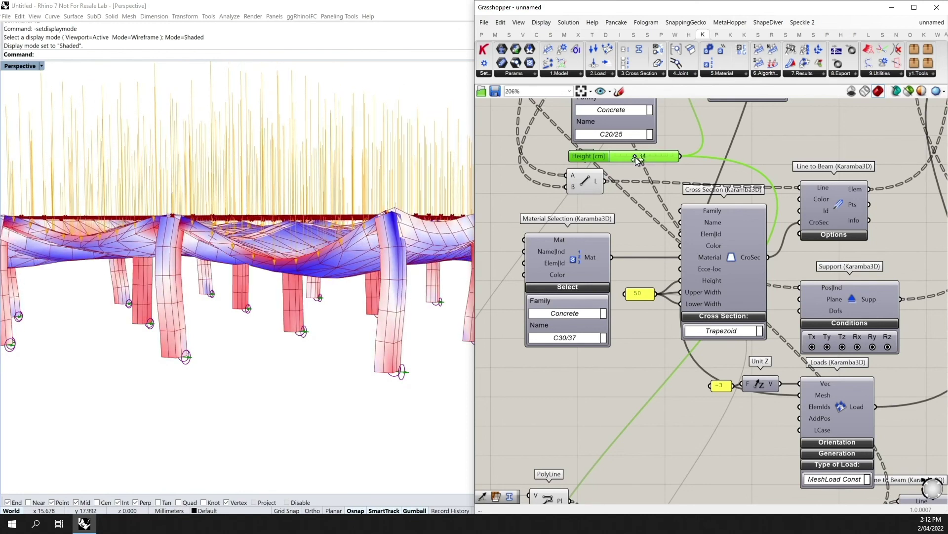
right_drag(351, 266, 248, 302)
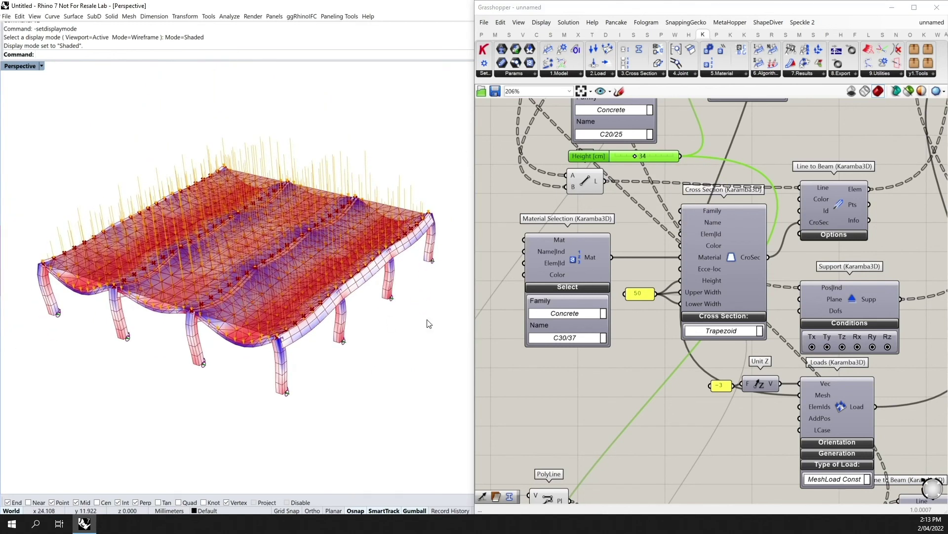